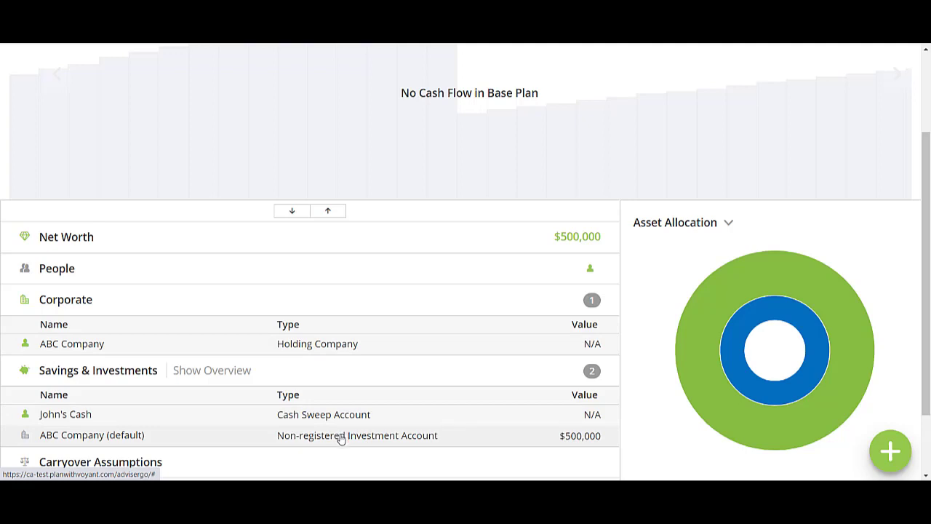
# - Review the basic details of ABC Company's default non-registered investment account and close it
pyautogui.click(338, 441)
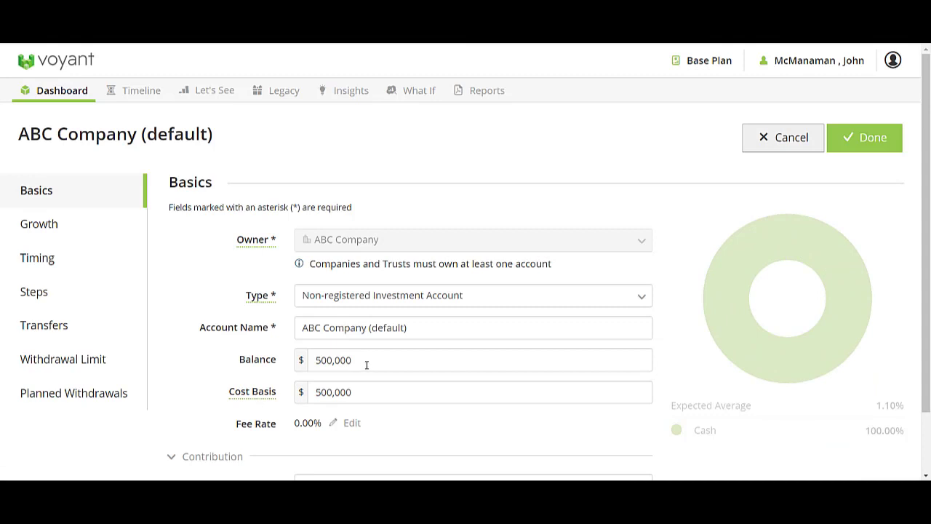
pyautogui.scroll(-2, 367, 365)
pyautogui.scroll(2, 364, 358)
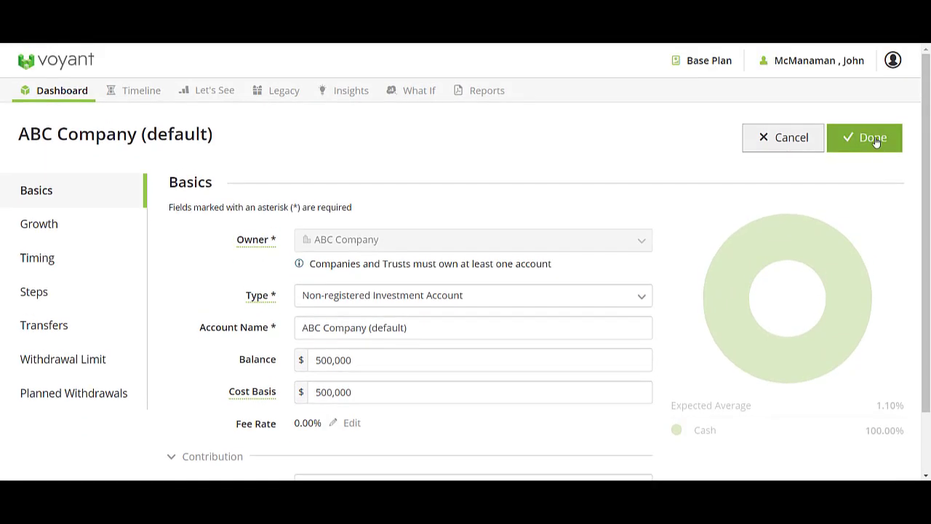
pyautogui.click(876, 141)
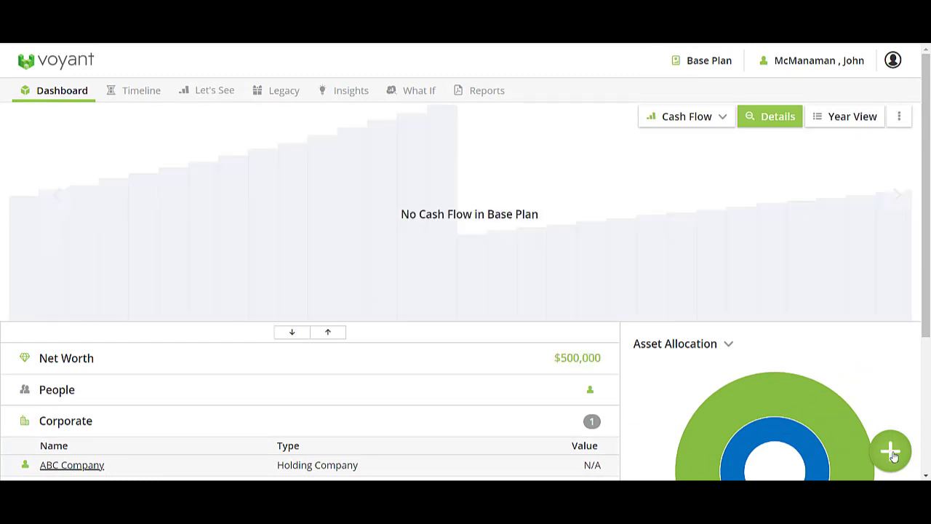
# - Start a new Other Income item in the plan and make ABC Company its owner
pyautogui.scroll(-1, 894, 454)
pyautogui.click(892, 451)
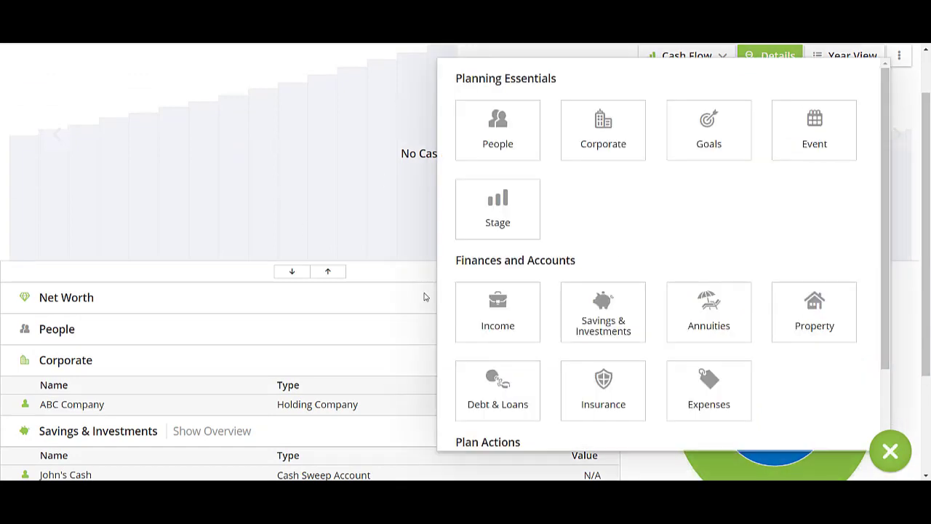
pyautogui.click(499, 315)
pyautogui.click(575, 232)
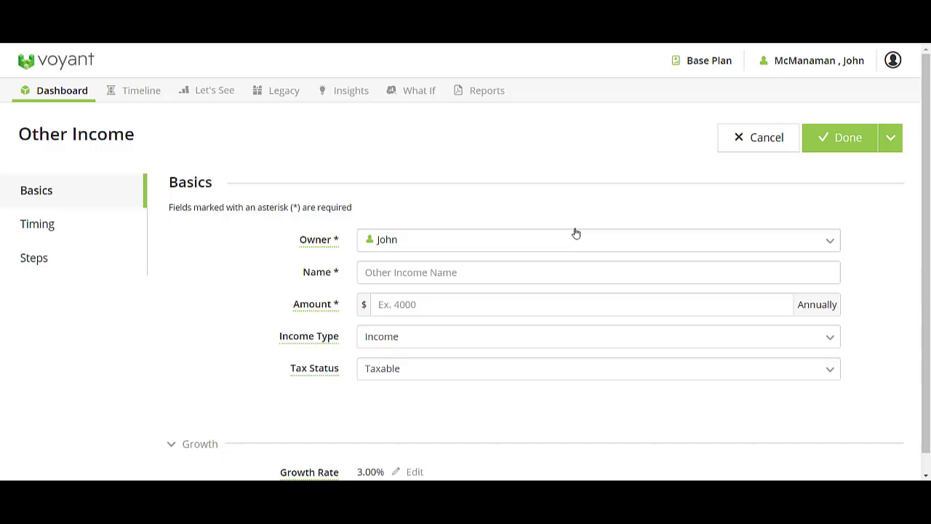
pyautogui.click(424, 244)
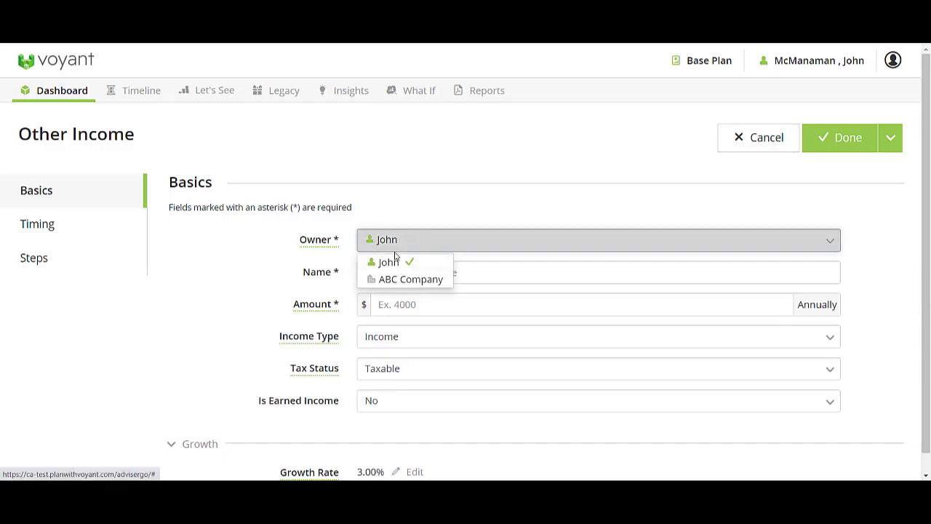
pyautogui.click(395, 284)
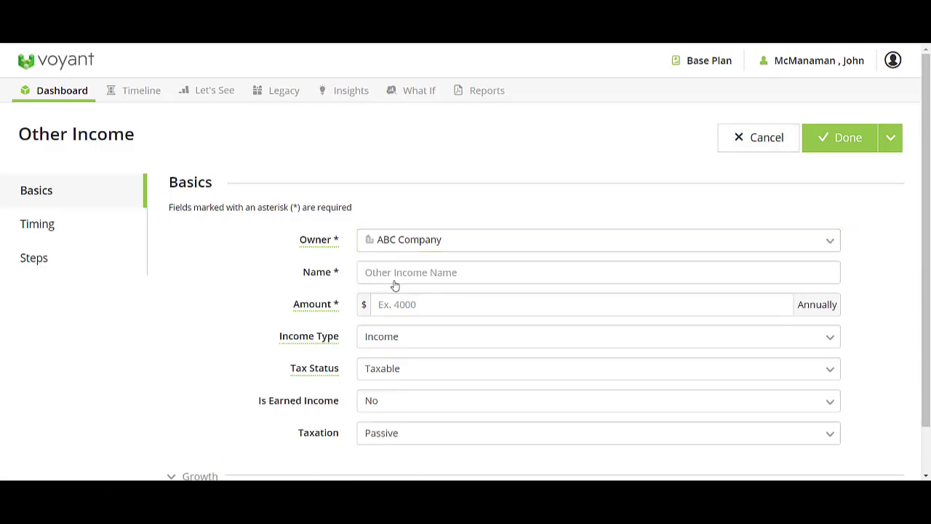
# - Name the income Company Yearly Income, with an annual amount of $300,000 and Passive taxation
pyautogui.click(395, 283)
pyautogui.click(406, 322)
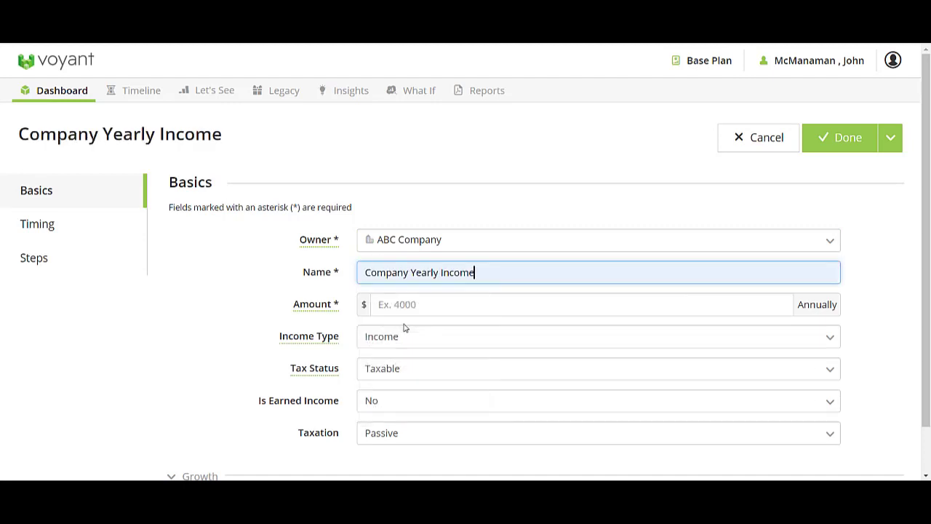
pyautogui.click(399, 305)
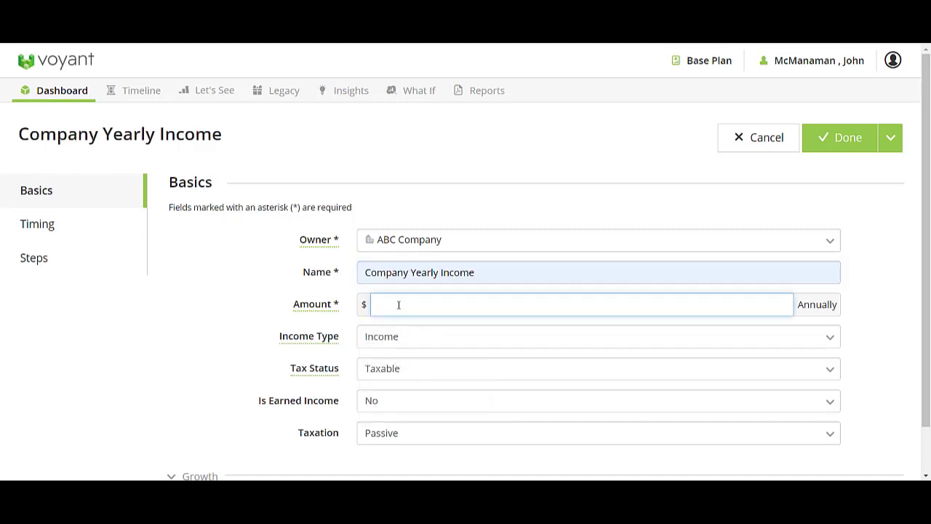
pyautogui.write('300,000')
pyautogui.click(473, 440)
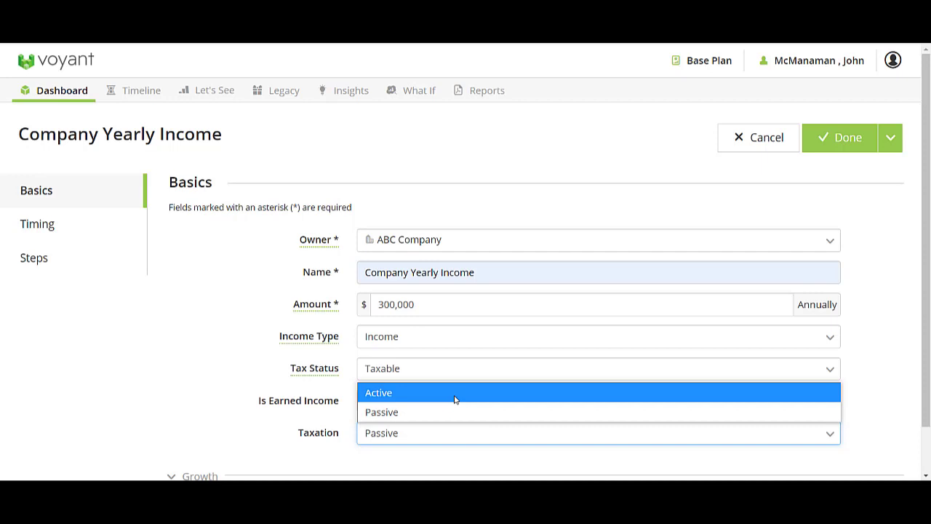
pyautogui.click(392, 412)
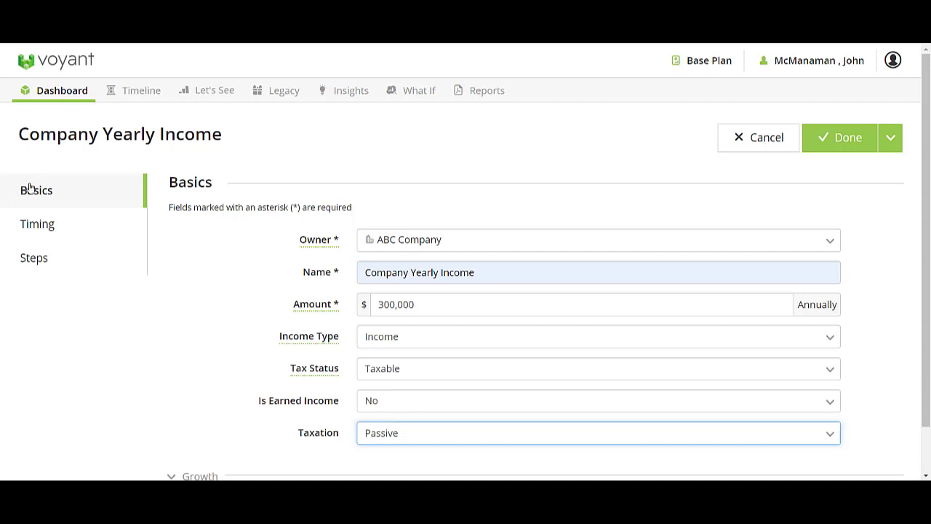
# - Set the Retirement event at age 65 as the end of Company Yearly Income and save it
pyautogui.click(48, 230)
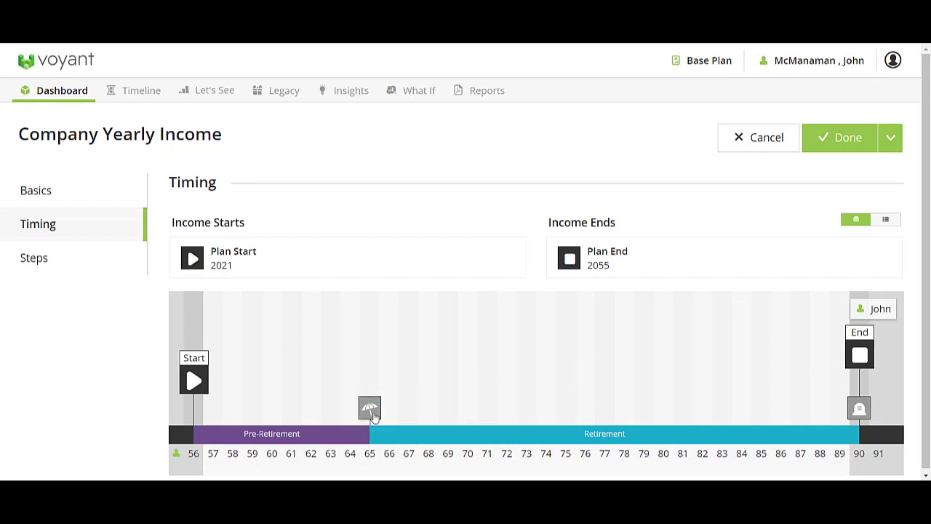
pyautogui.moveTo(370, 416)
pyautogui.click(369, 422)
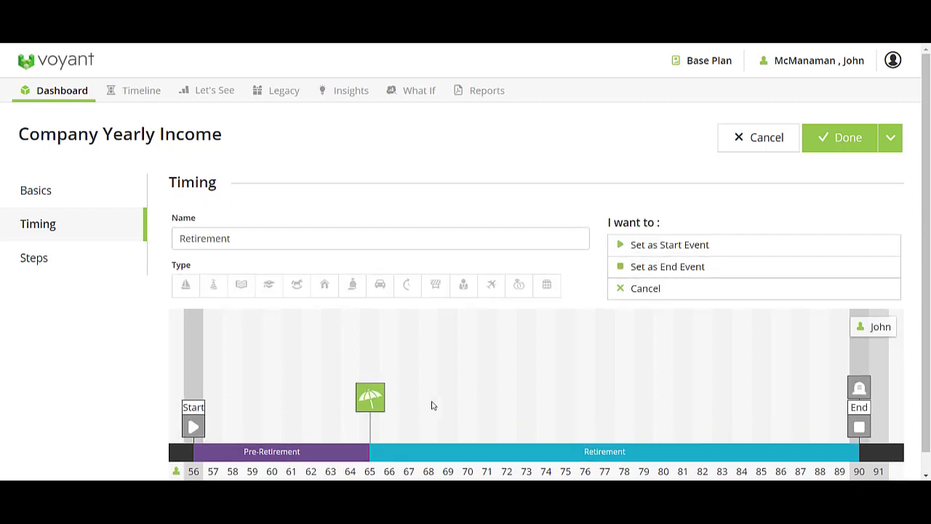
pyautogui.click(713, 270)
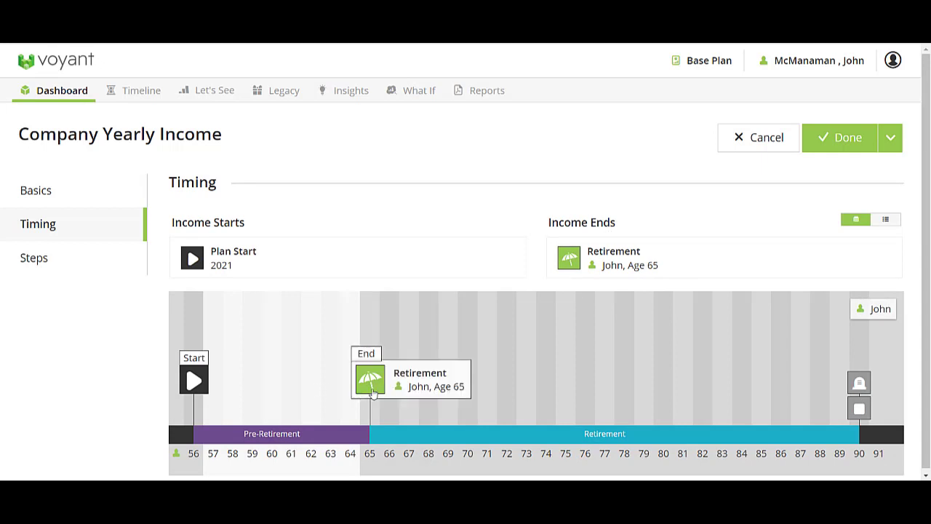
pyautogui.click(857, 142)
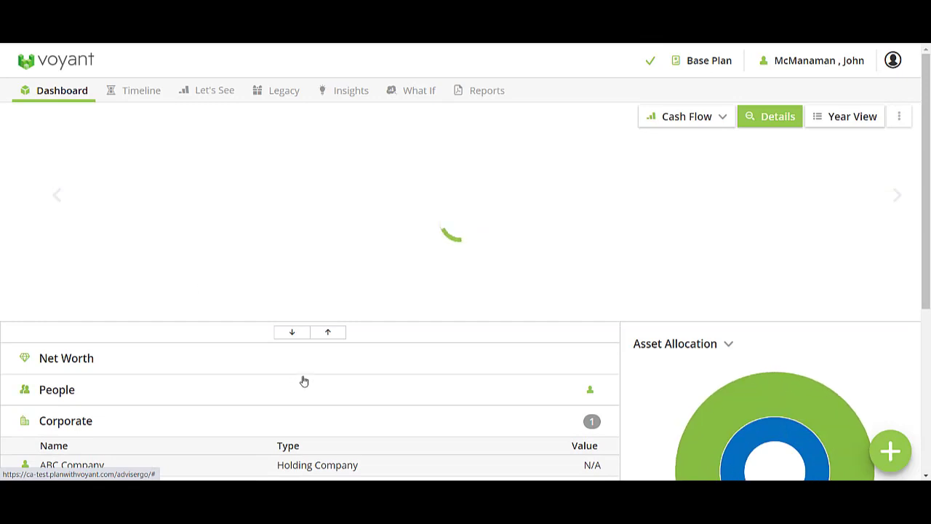
# - Start a company distribution with ABC Company as the source and Income as the distribution type
pyautogui.scroll(-2, 468, 292)
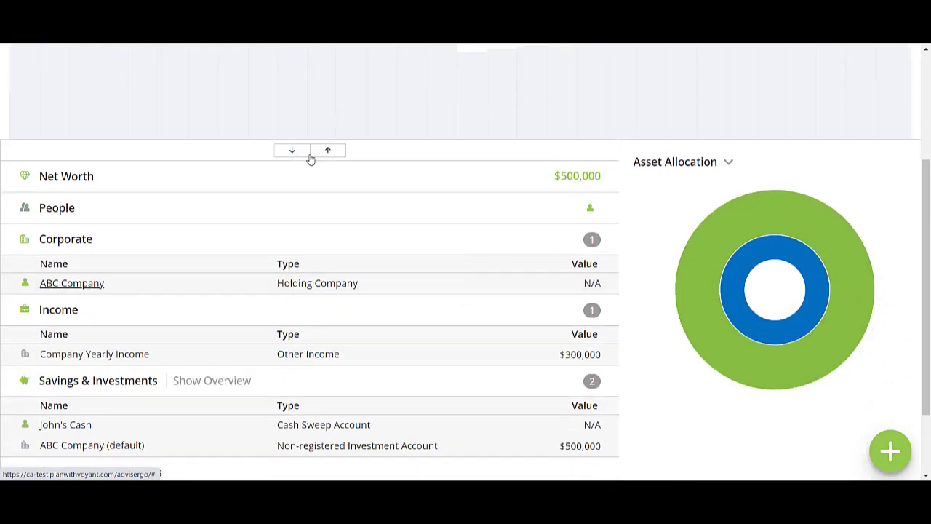
pyautogui.scroll(2, 451, 142)
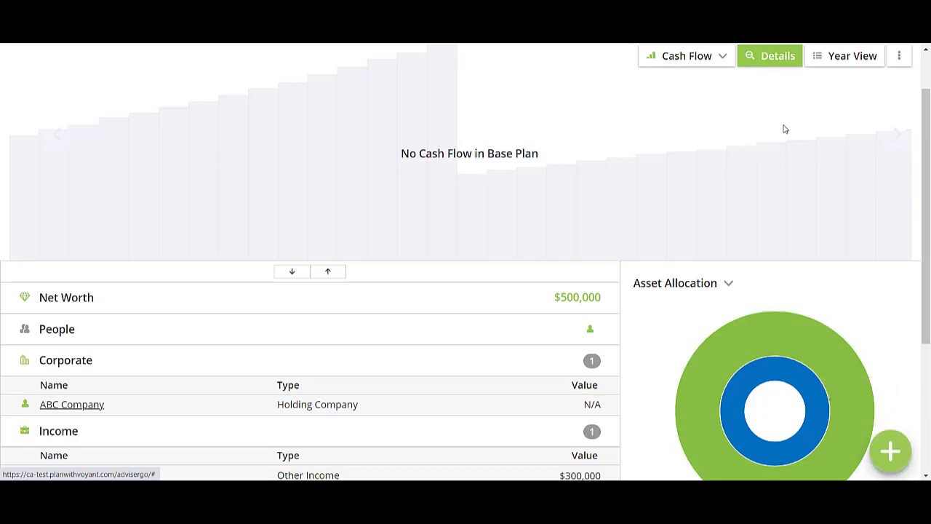
pyautogui.scroll(2, 785, 146)
pyautogui.click(890, 453)
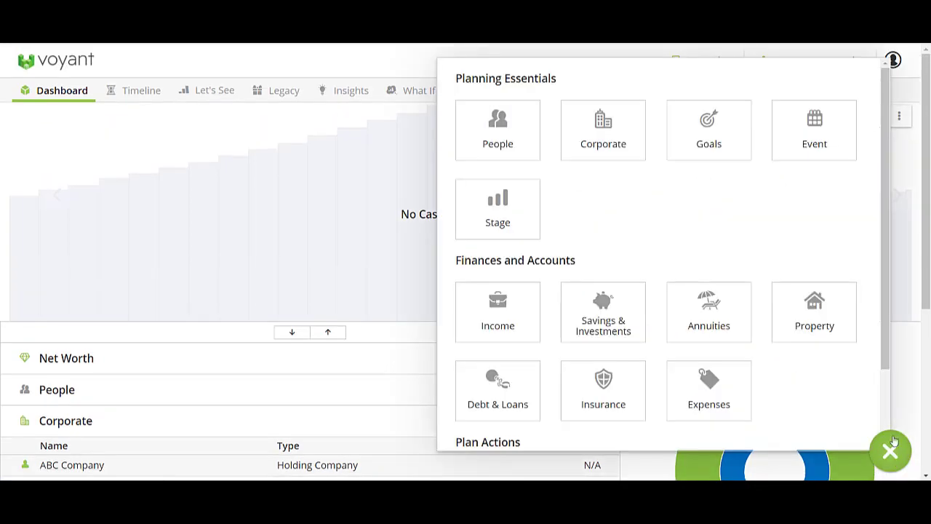
pyautogui.click(604, 145)
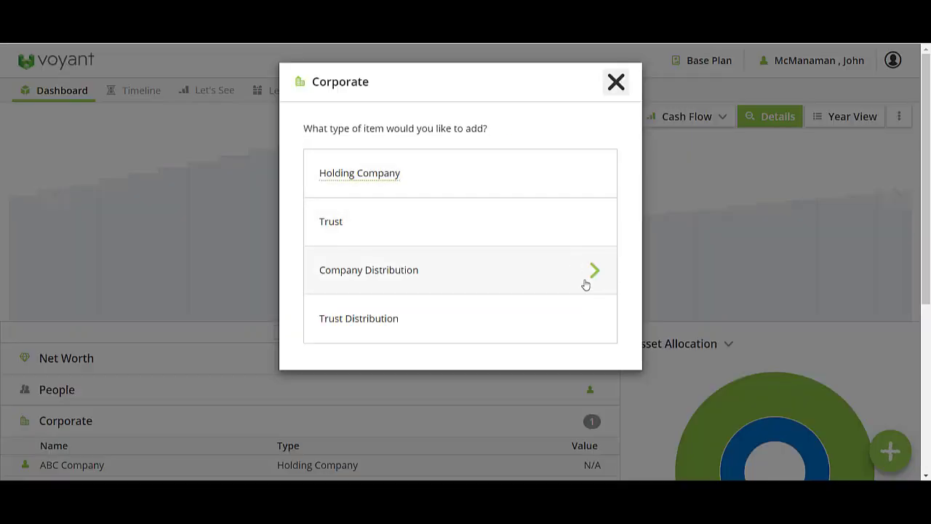
pyautogui.click(583, 285)
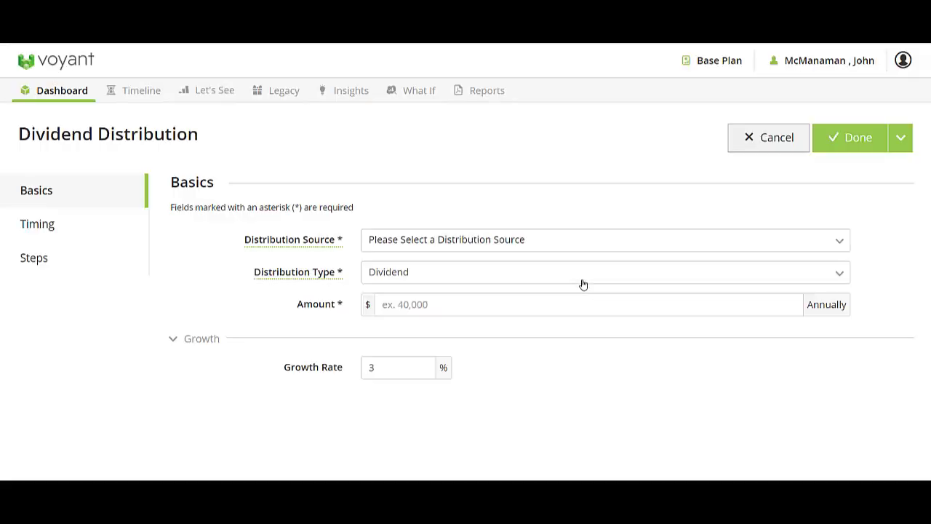
pyautogui.click(412, 248)
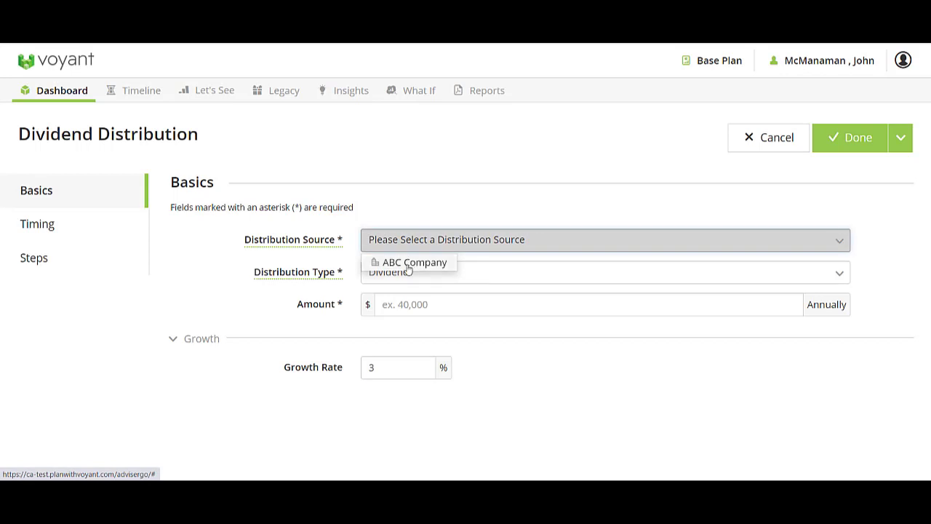
pyautogui.click(409, 267)
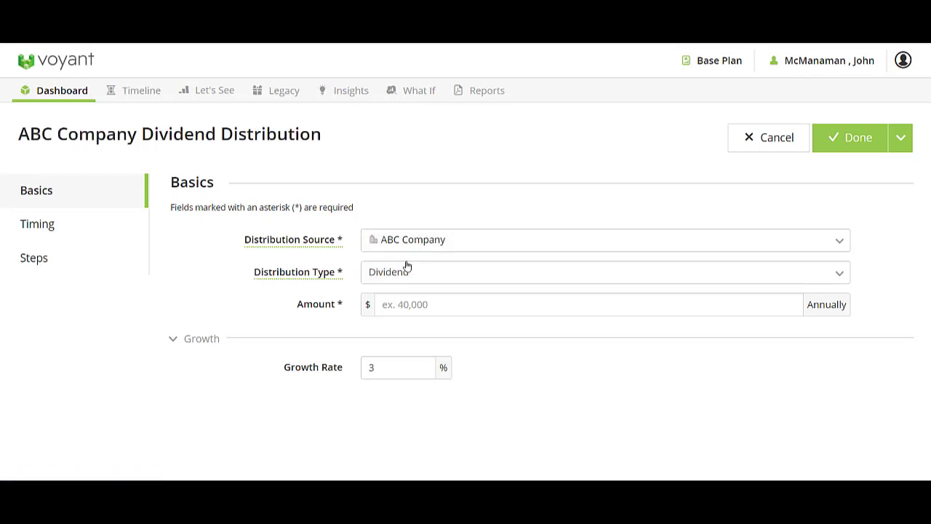
pyautogui.click(408, 272)
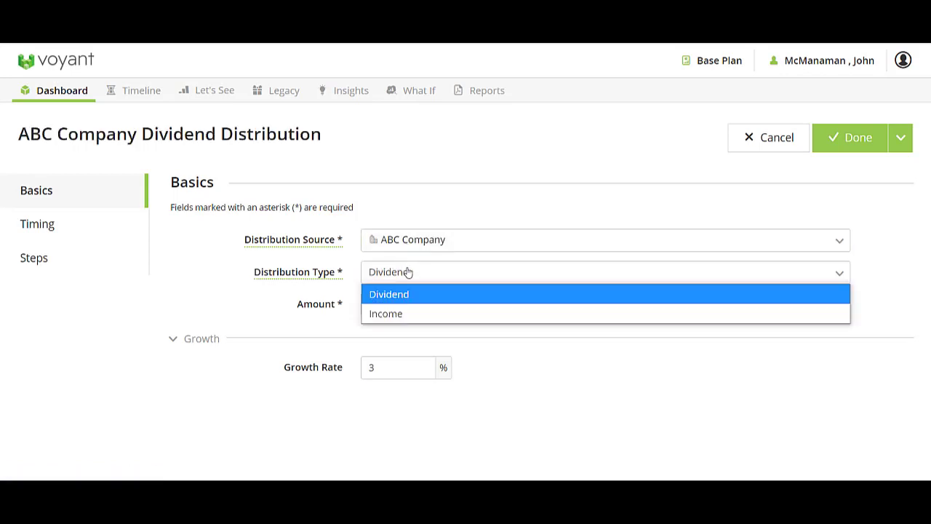
pyautogui.click(390, 314)
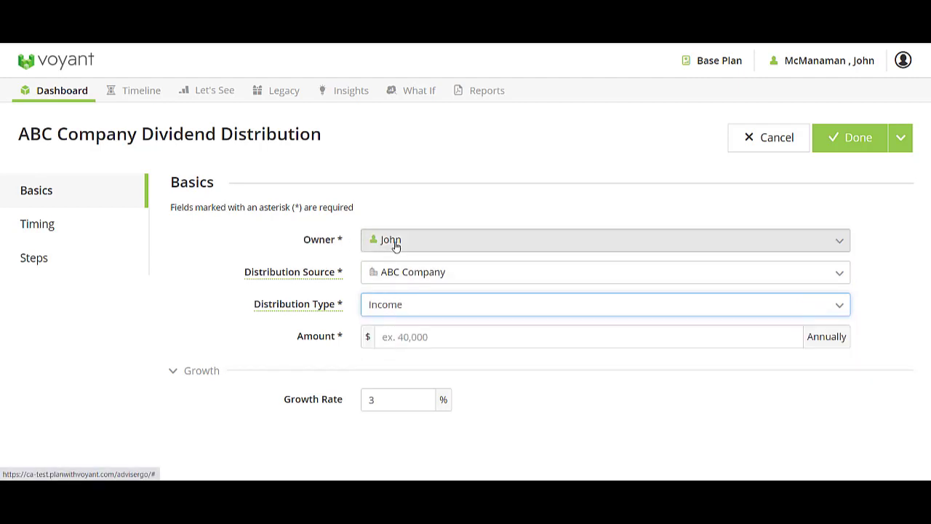
# - Keep the client as the distribution's owner, set the annual amount to $100,000, check the timing and save it
pyautogui.click(480, 241)
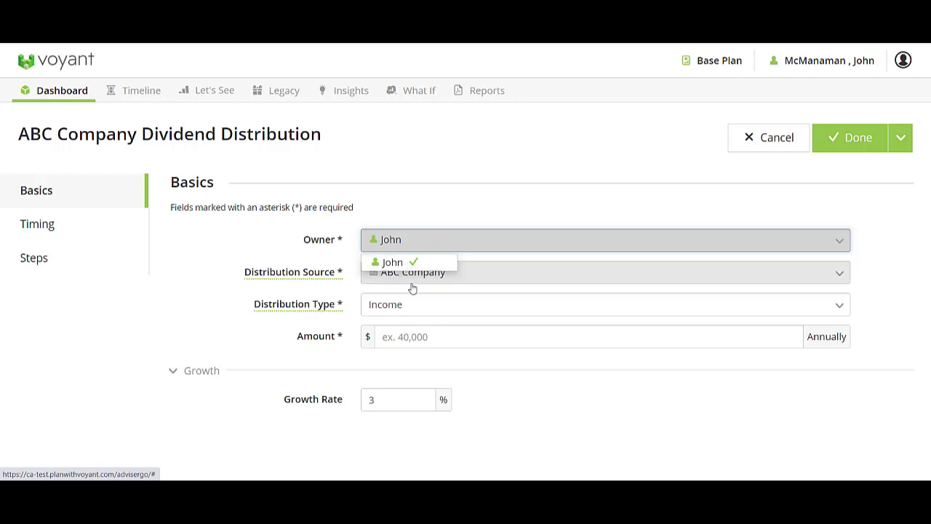
pyautogui.click(392, 327)
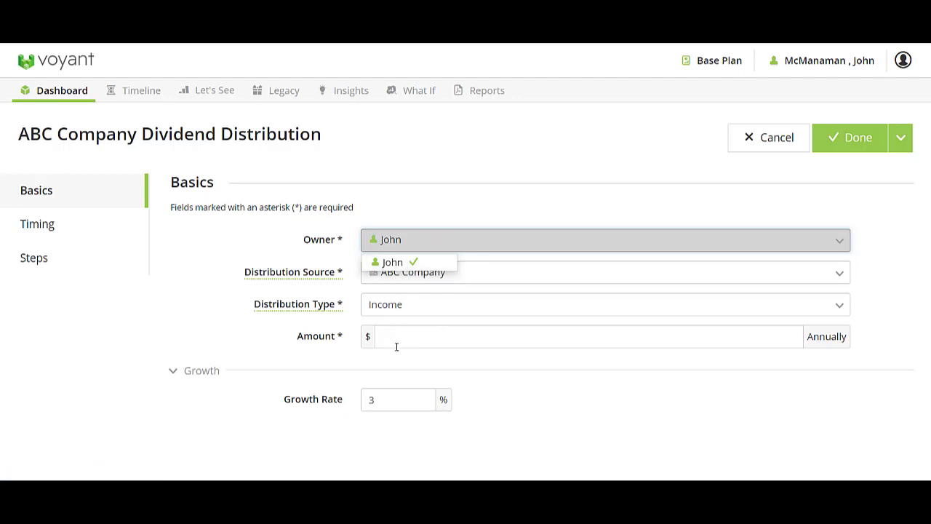
pyautogui.click(439, 338)
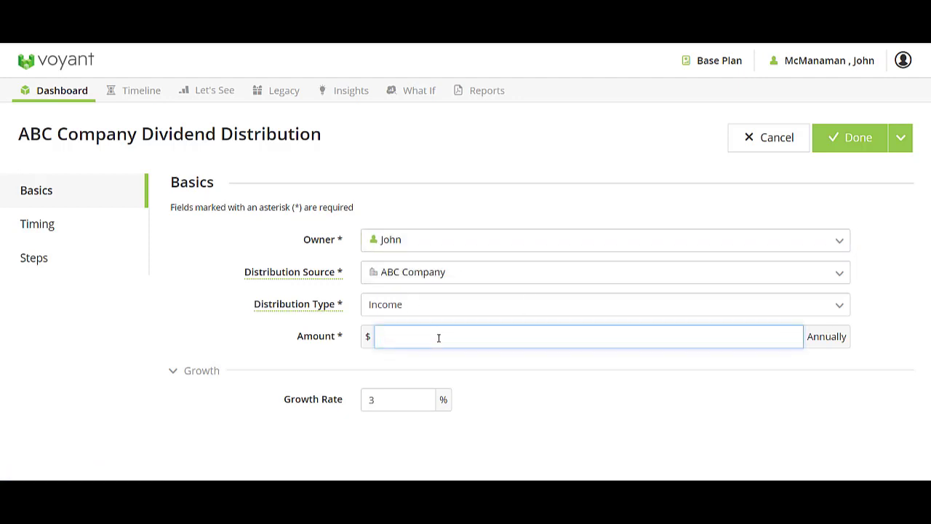
pyautogui.write('100,000')
pyautogui.click(57, 230)
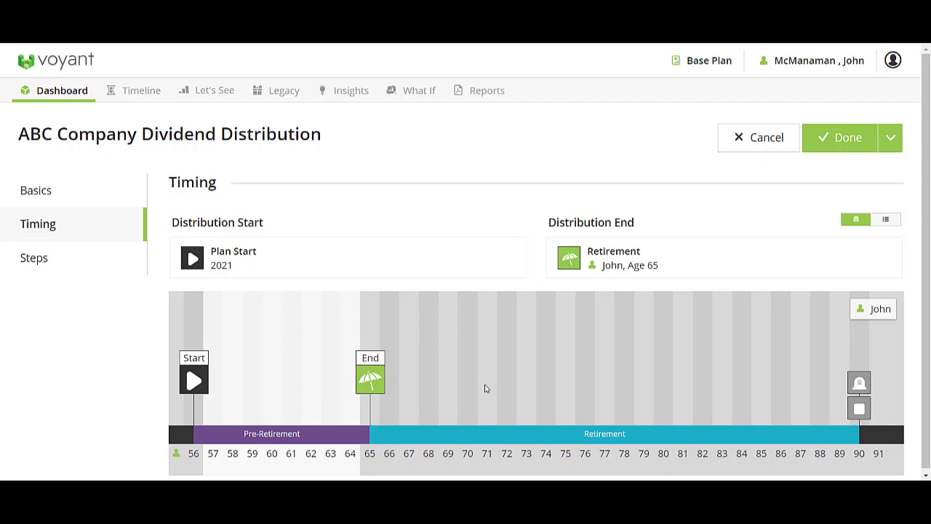
pyautogui.click(848, 142)
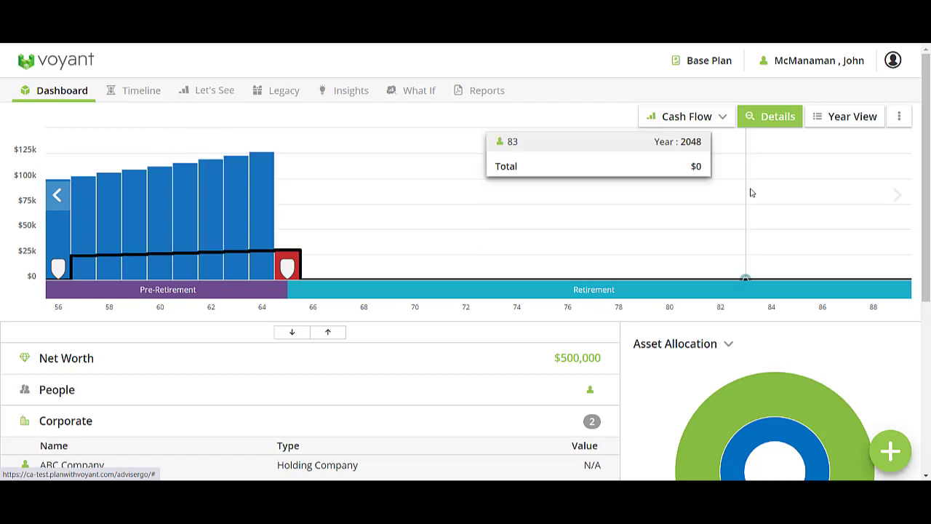
# - Show the year-by-year details and examine the 2021 cash flow, including income not displayed on the chart
pyautogui.click(851, 124)
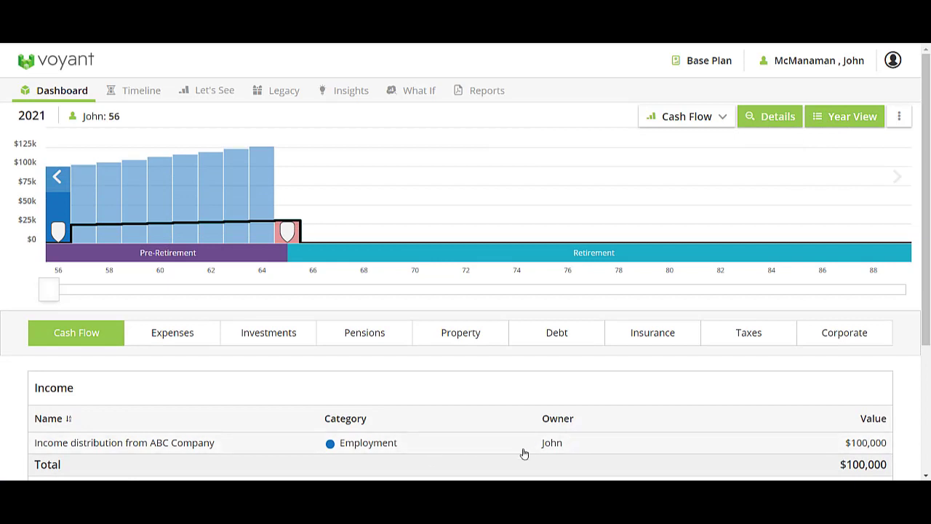
pyautogui.scroll(-2, 181, 445)
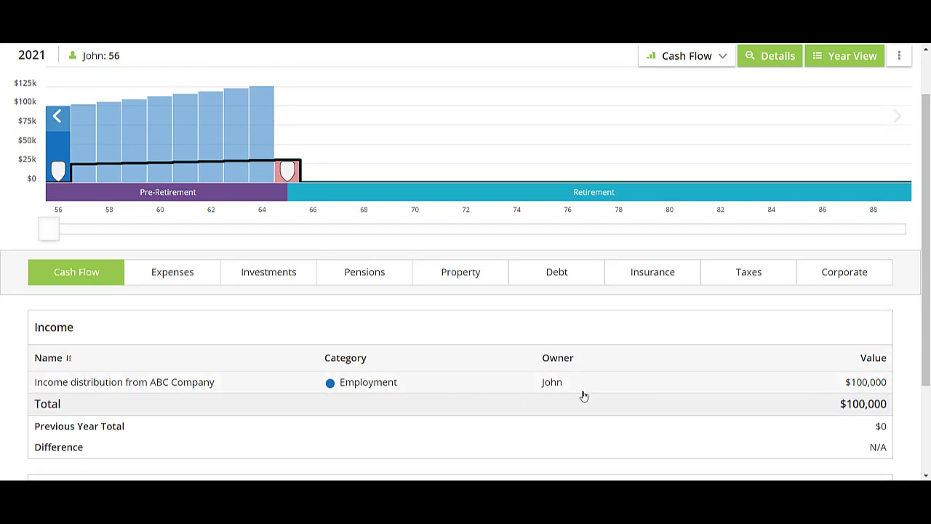
pyautogui.scroll(-3, 543, 401)
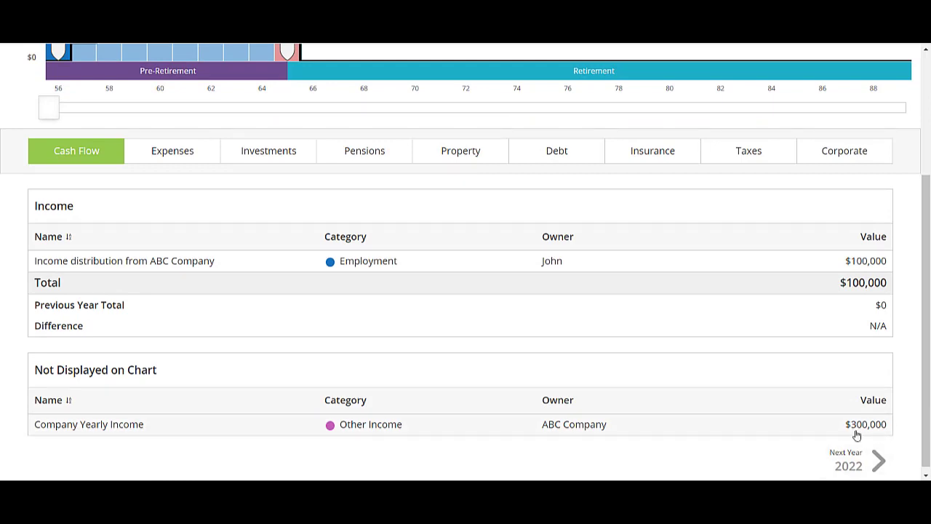
# - Examine the 2022 expenses, including the personal and corporate taxes, and the 2022 investment details
pyautogui.click(173, 150)
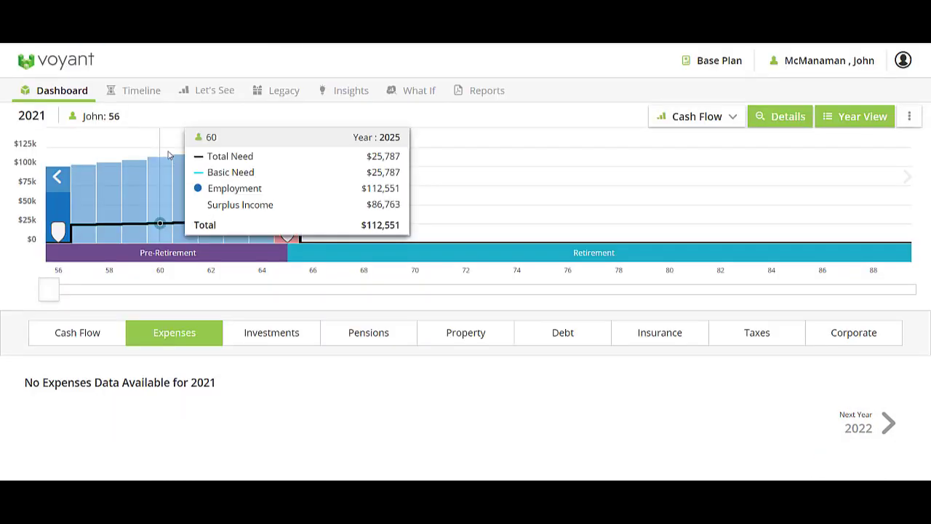
pyautogui.scroll(-3, 266, 347)
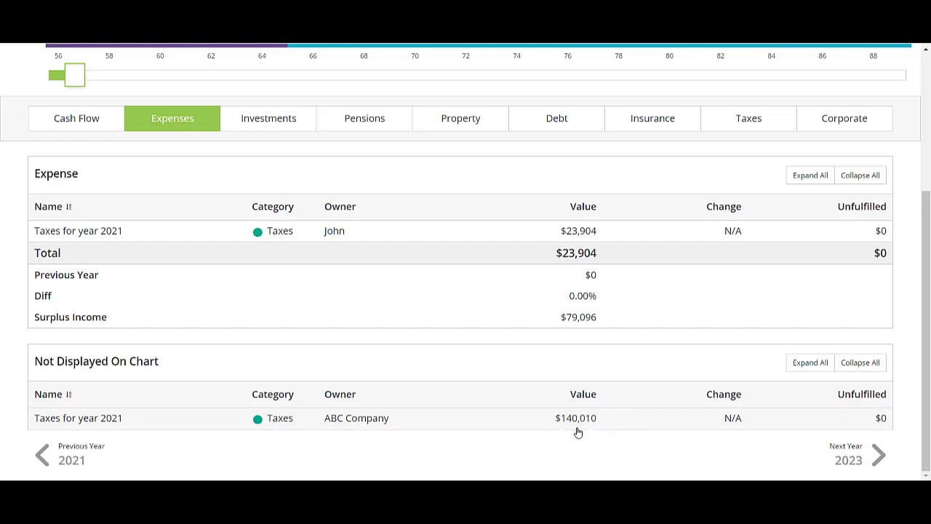
pyautogui.click(260, 126)
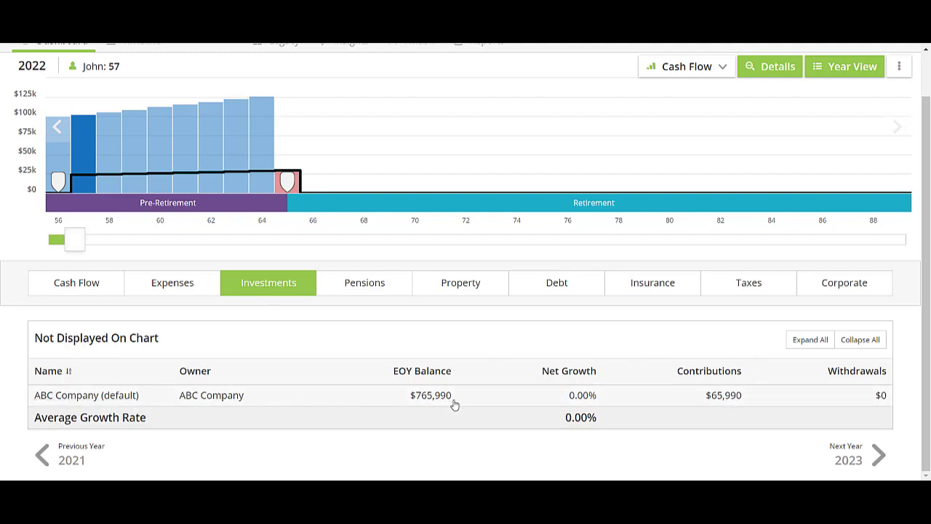
# - Examine the company's investment balance and contributions year by year from 2023 to 2026, then the 2026 cash flow
pyautogui.click(881, 456)
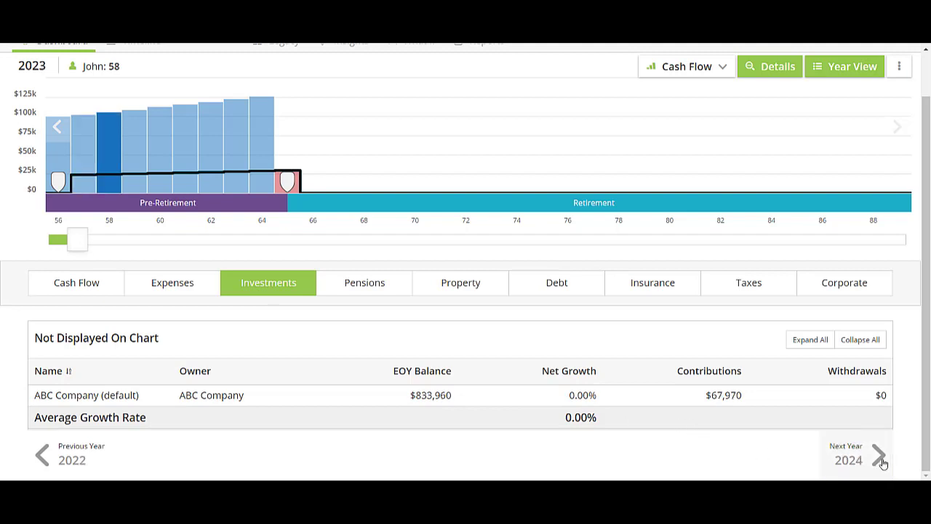
pyautogui.click(882, 456)
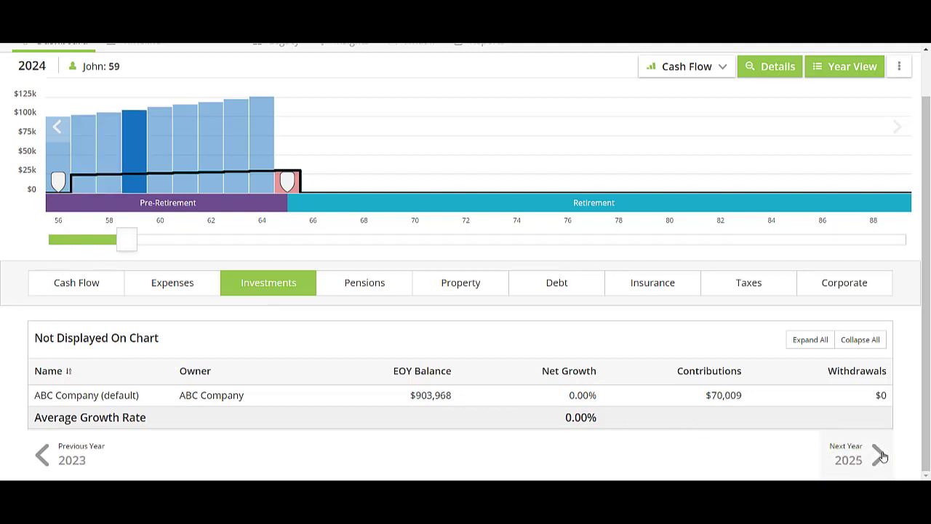
pyautogui.click(882, 457)
pyautogui.click(882, 457)
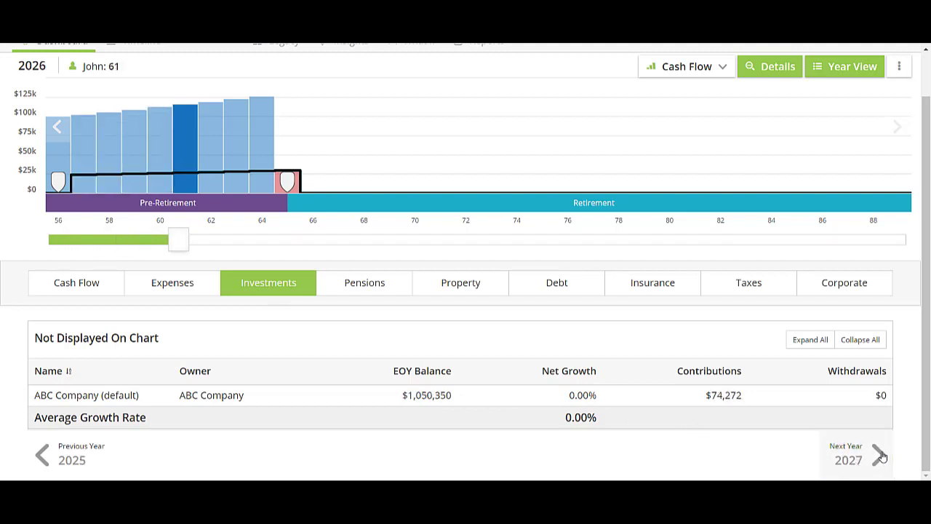
pyautogui.click(76, 282)
pyautogui.scroll(1, 132, 272)
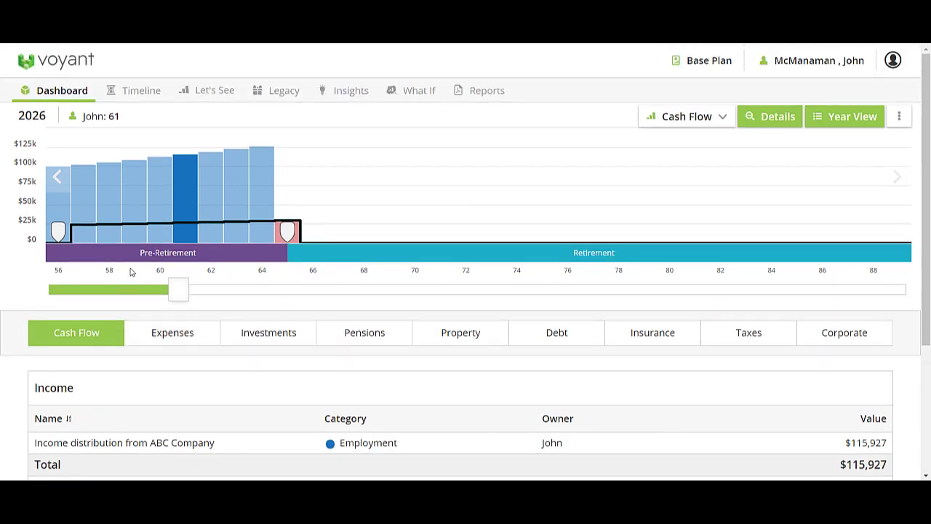
# - Change the taxation of the Company Yearly Income entry to Active and save it
pyautogui.click(72, 91)
pyautogui.scroll(-3, 269, 354)
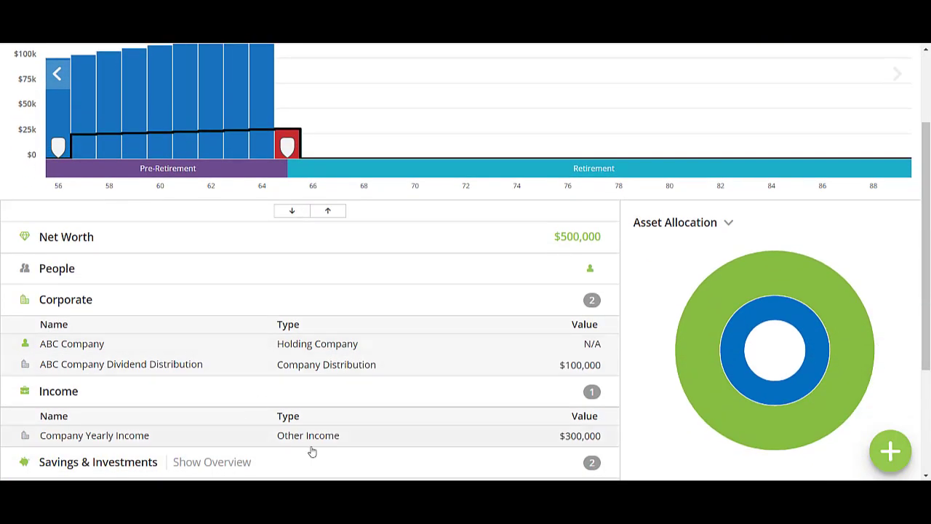
pyautogui.click(360, 438)
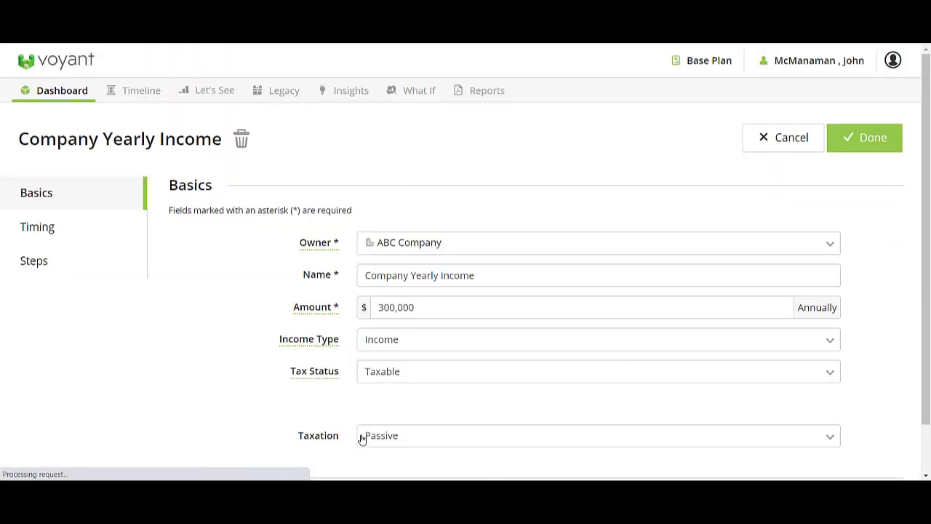
pyautogui.click(420, 443)
pyautogui.click(387, 399)
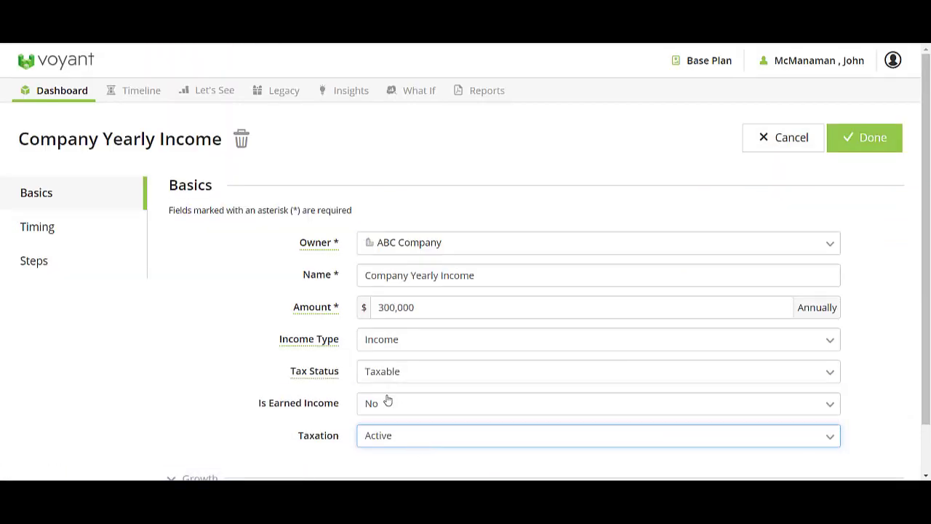
pyautogui.click(860, 133)
# - Show the year-by-year details for 2022 and examine the cash flow and the personal and corporate tax expenses
pyautogui.click(855, 119)
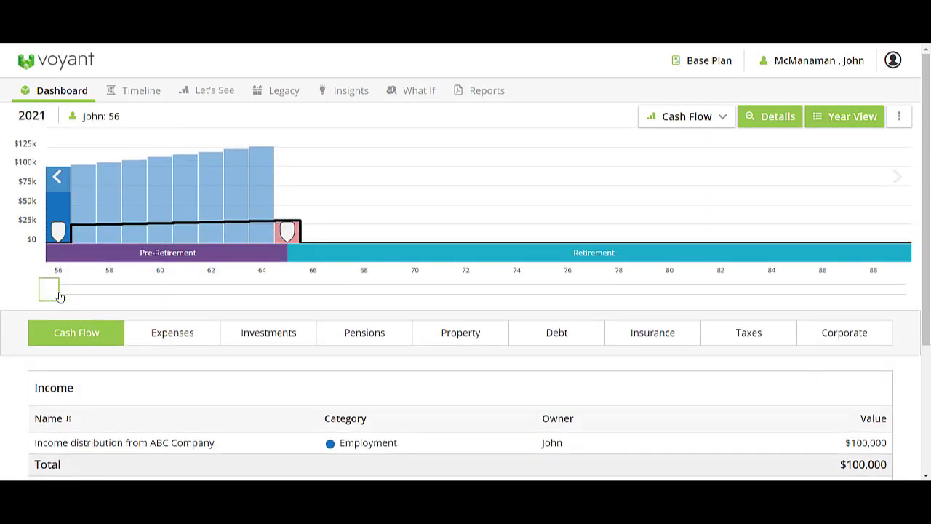
pyautogui.moveTo(60, 297); pyautogui.dragTo(73, 296)
pyautogui.scroll(-3, 154, 375)
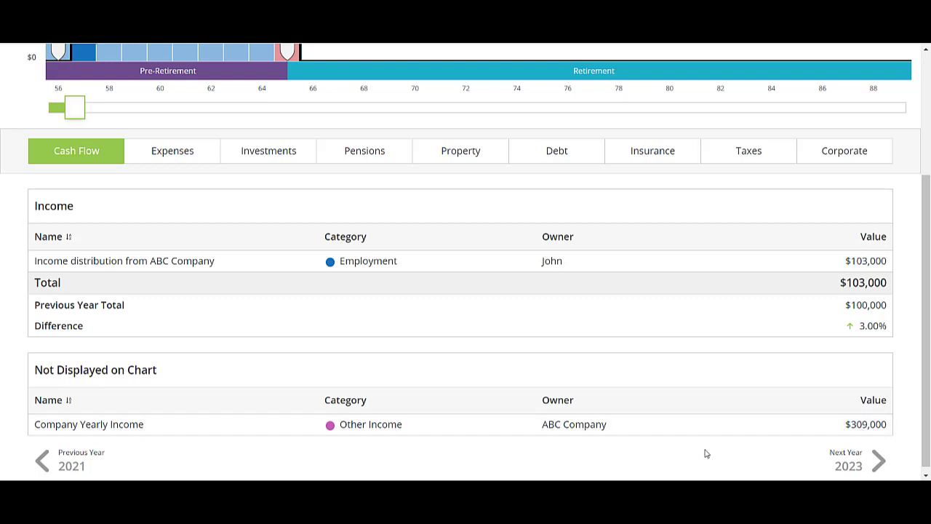
pyautogui.click(170, 159)
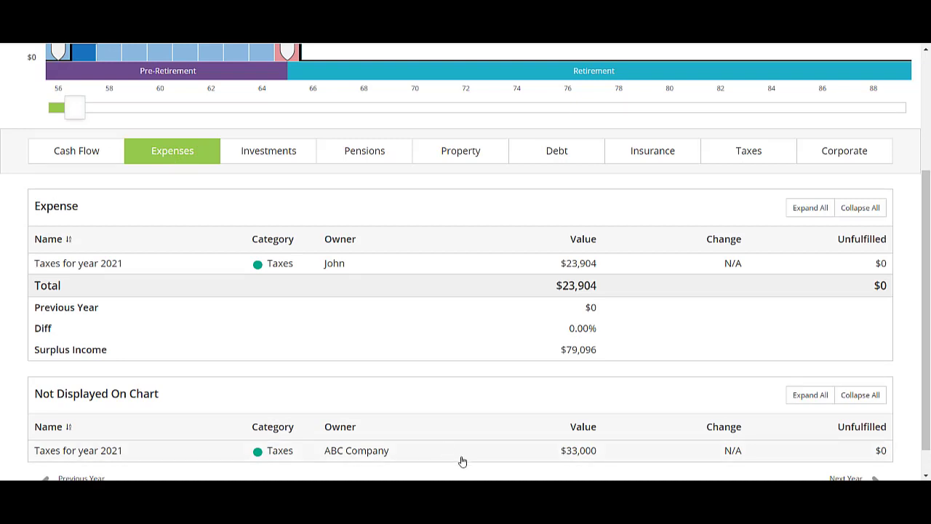
pyautogui.scroll(-1, 463, 461)
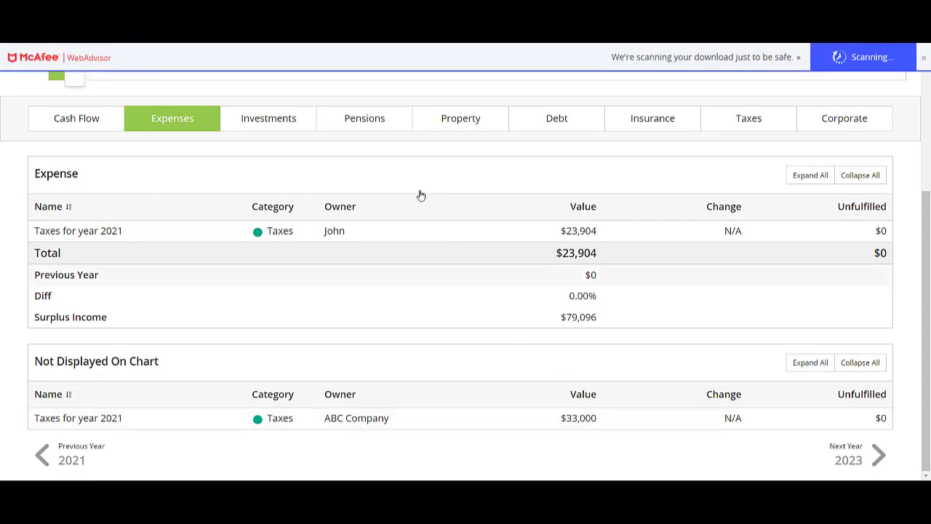
# - Examine ABC Company's investment balance and contributions for 2022 and the years that follow
pyautogui.click(239, 118)
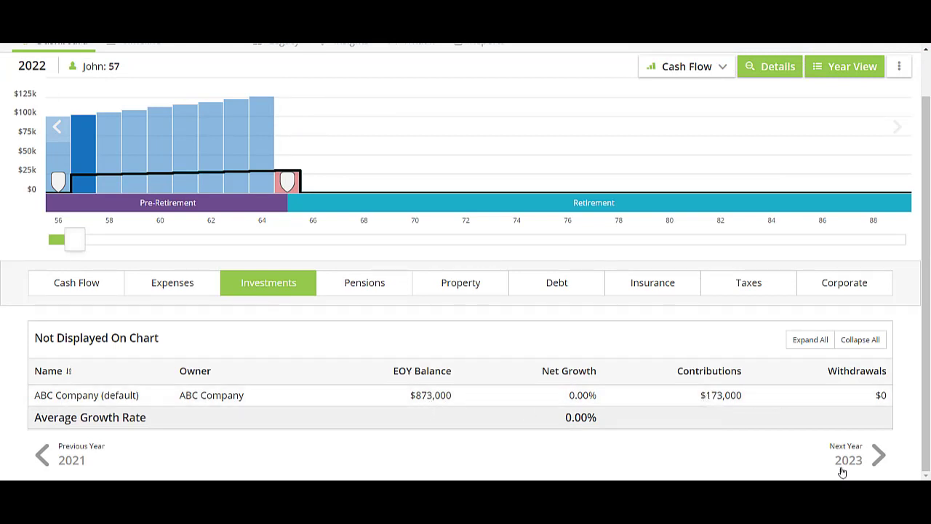
pyautogui.click(872, 460)
pyautogui.click(872, 461)
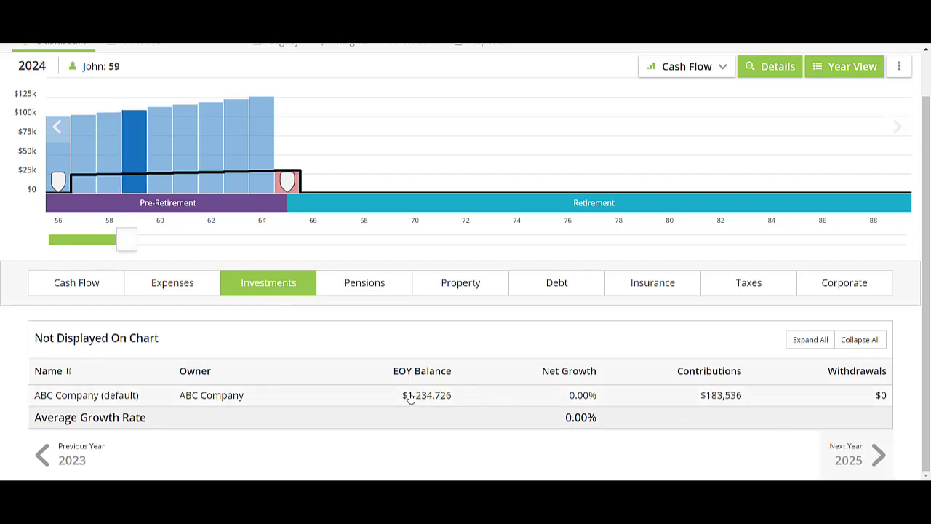
pyautogui.click(872, 460)
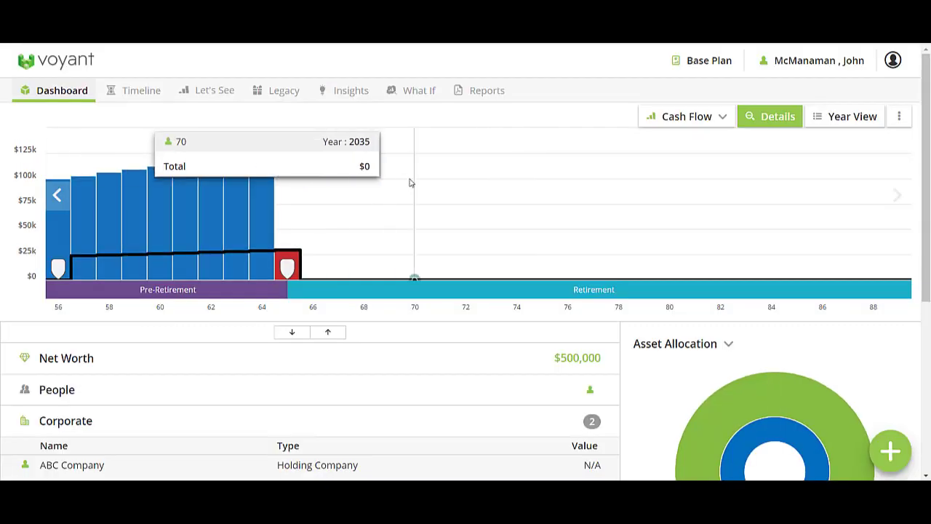
# - Check the income growth rate in the plan's inflation and growth settings and close them with the value kept
pyautogui.scroll(-4, 551, 310)
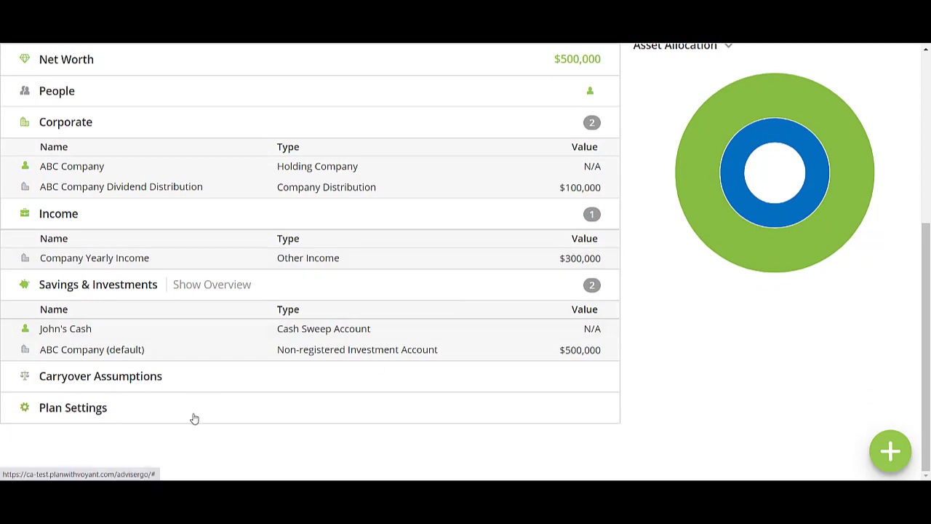
pyautogui.click(194, 419)
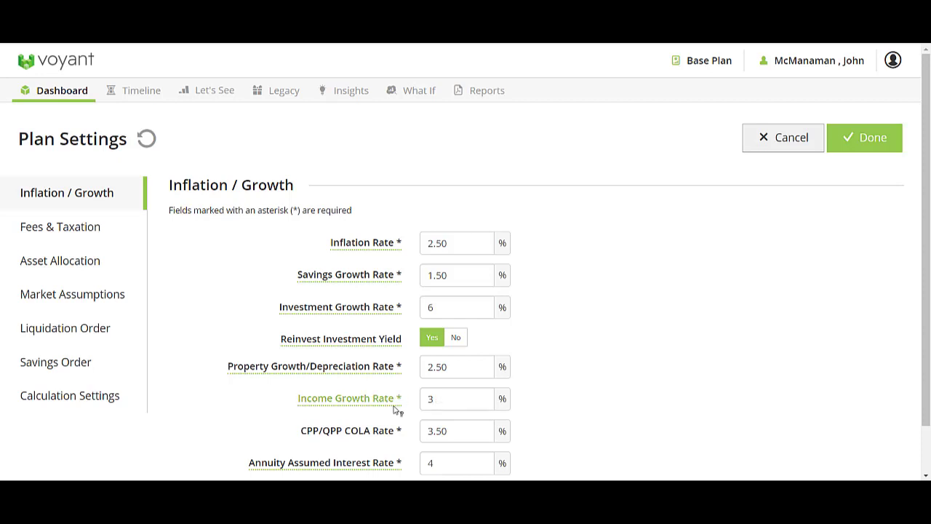
pyautogui.click(449, 400)
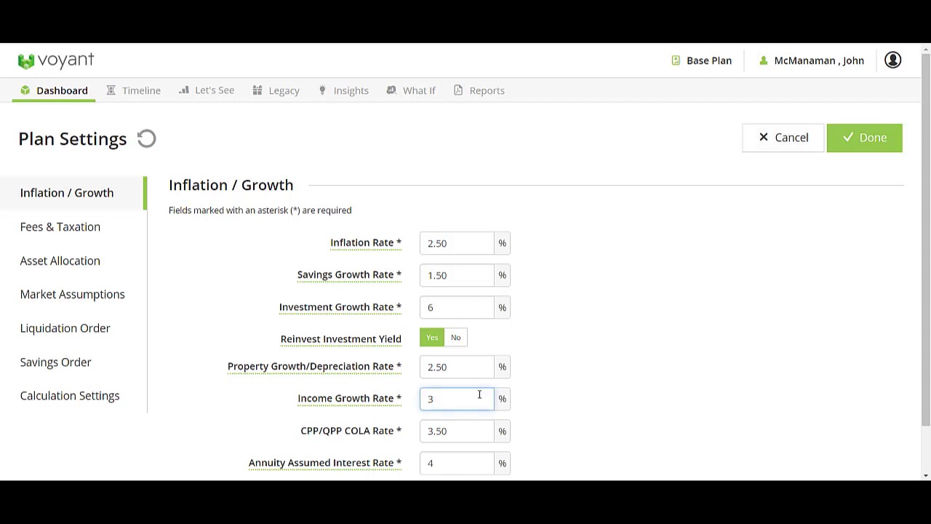
pyautogui.click(865, 137)
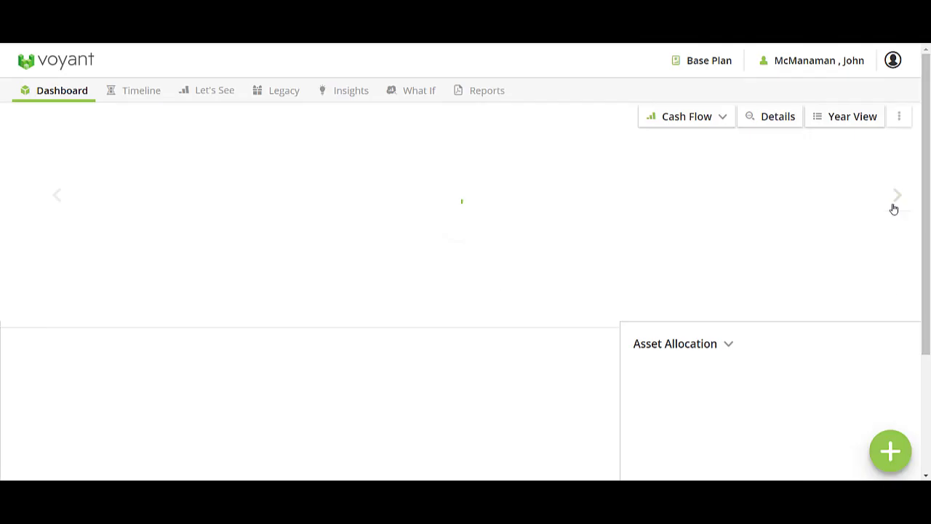
# - Open a support request to share client access, with the message field ready for entry
pyautogui.click(795, 64)
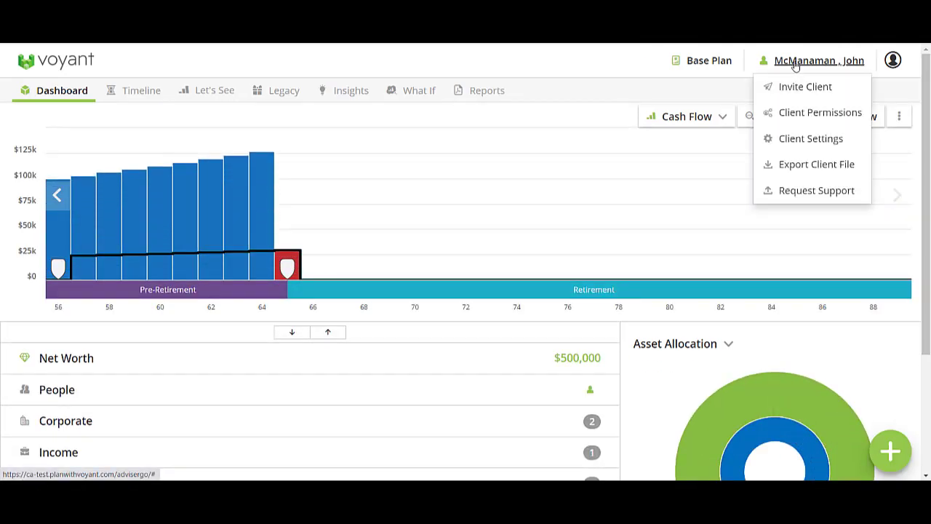
pyautogui.click(799, 192)
pyautogui.click(369, 341)
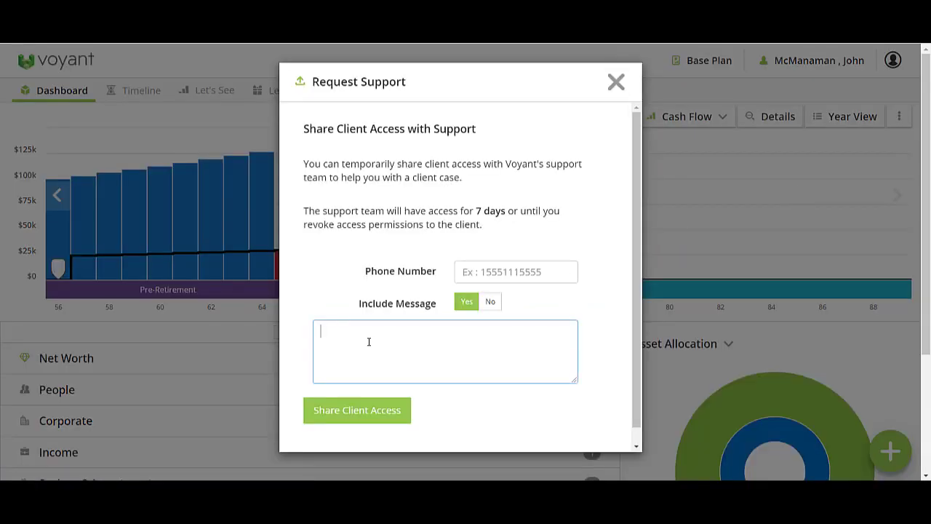